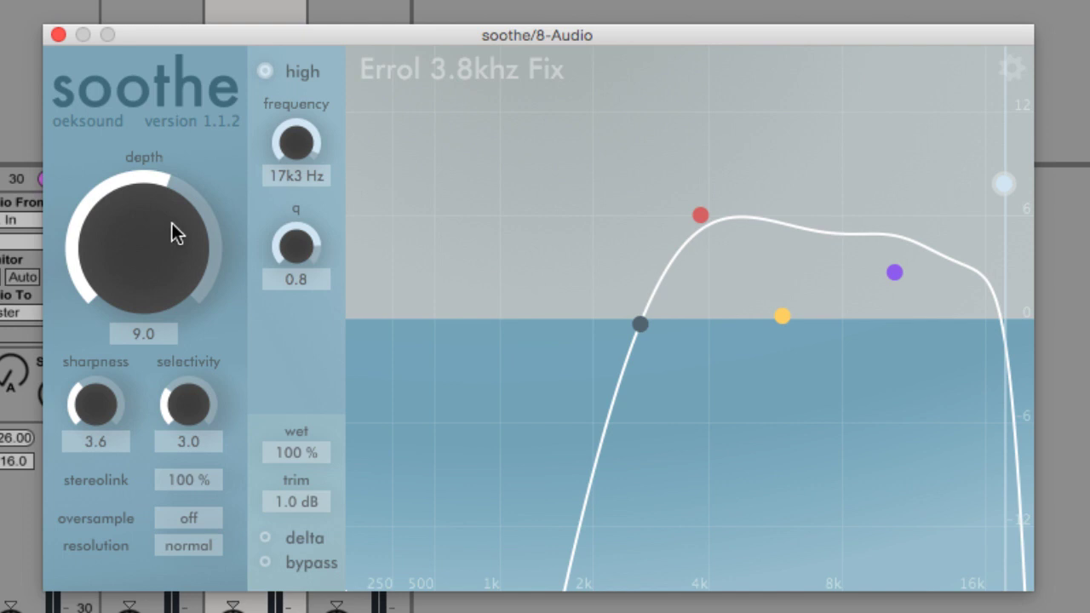
Set depth to 9.6 and select band 2 (5k9 Hz, bandwidth 1.0, sens 0.4 dB).
{"action": "left_click_drag", "start_coordinate": [170, 231], "coordinate": [148, 198]}
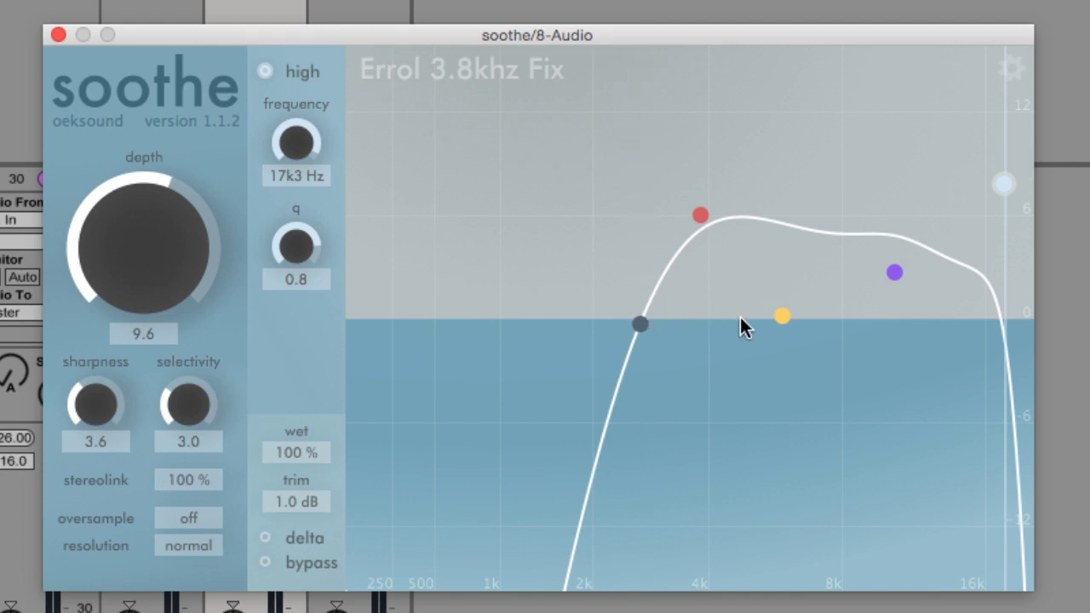
{"action": "mouse_move", "coordinate": [787, 319]}
{"action": "left_mouse_down"}
{"action": "mouse_move", "coordinate": [785, 172]}
{"action": "mouse_move", "coordinate": [787, 426]}
{"action": "mouse_move", "coordinate": [788, 306]}
{"action": "mouse_move", "coordinate": [811, 304]}
{"action": "mouse_move", "coordinate": [785, 310]}
{"action": "left_mouse_up"}
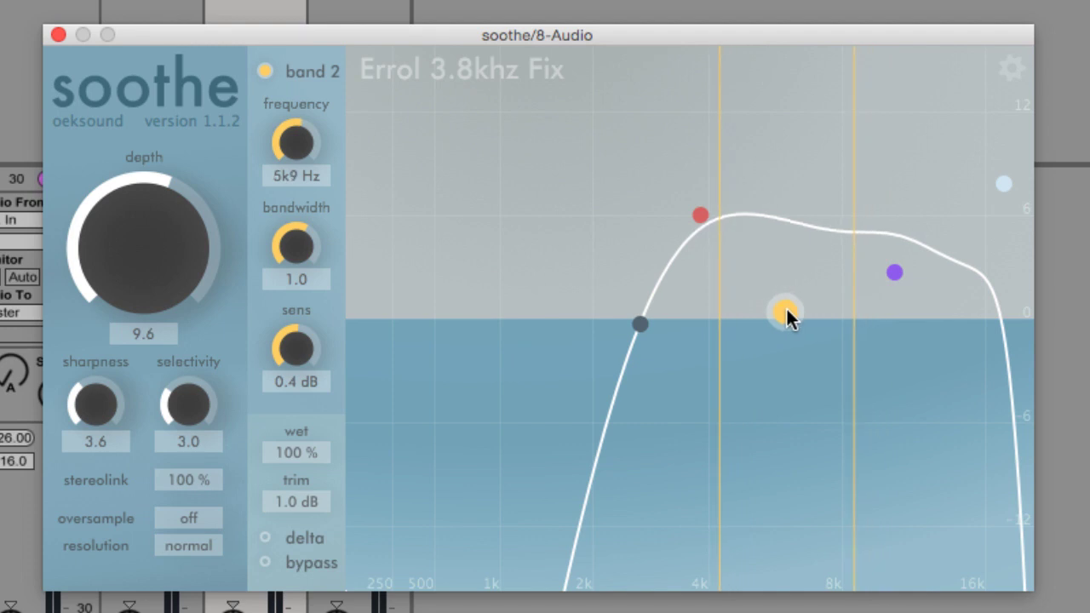
Tune band 2 to 5k8 Hz, bandwidth 0.4 and sens 2.0 dB for a narrow peak near 6k.
{"action": "left_click", "coordinate": [785, 309]}
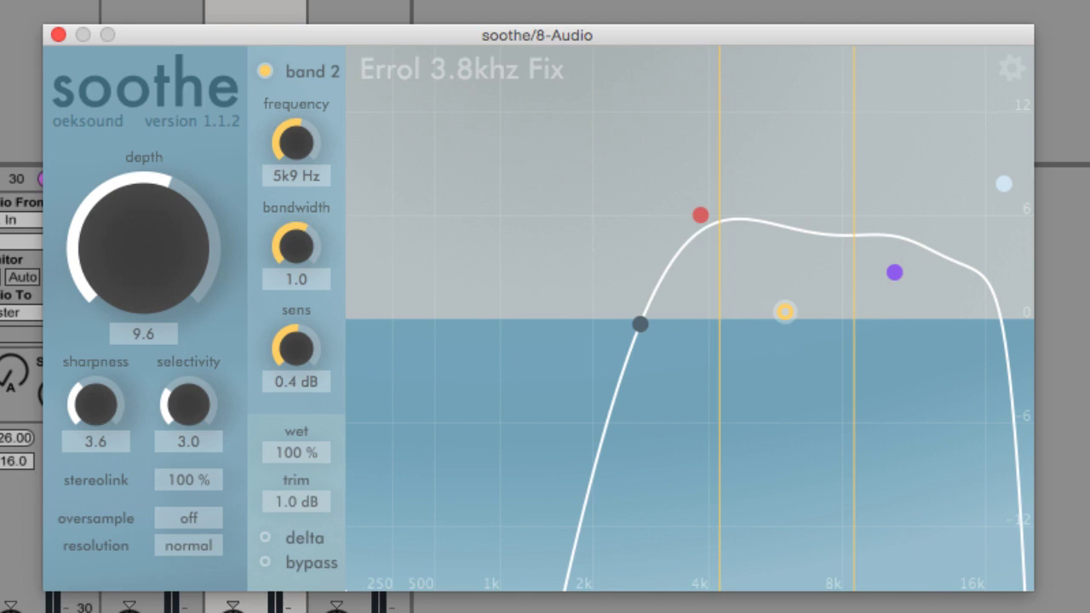
{"action": "left_click", "coordinate": [785, 310]}
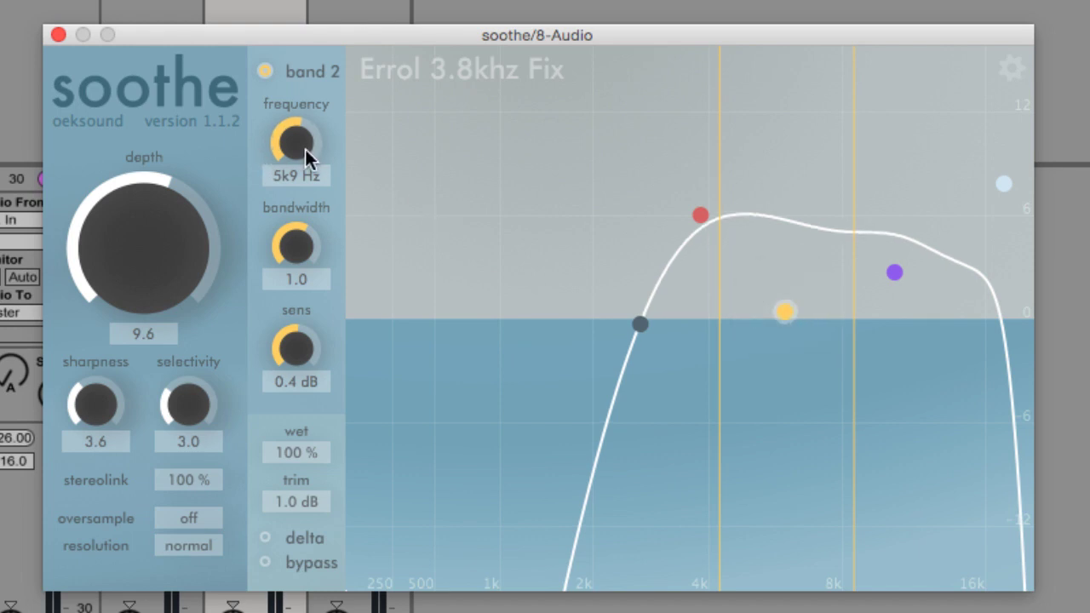
{"action": "mouse_move", "coordinate": [300, 143]}
{"action": "left_mouse_down"}
{"action": "mouse_move", "coordinate": [300, 167]}
{"action": "mouse_move", "coordinate": [303, 144]}
{"action": "left_mouse_up"}
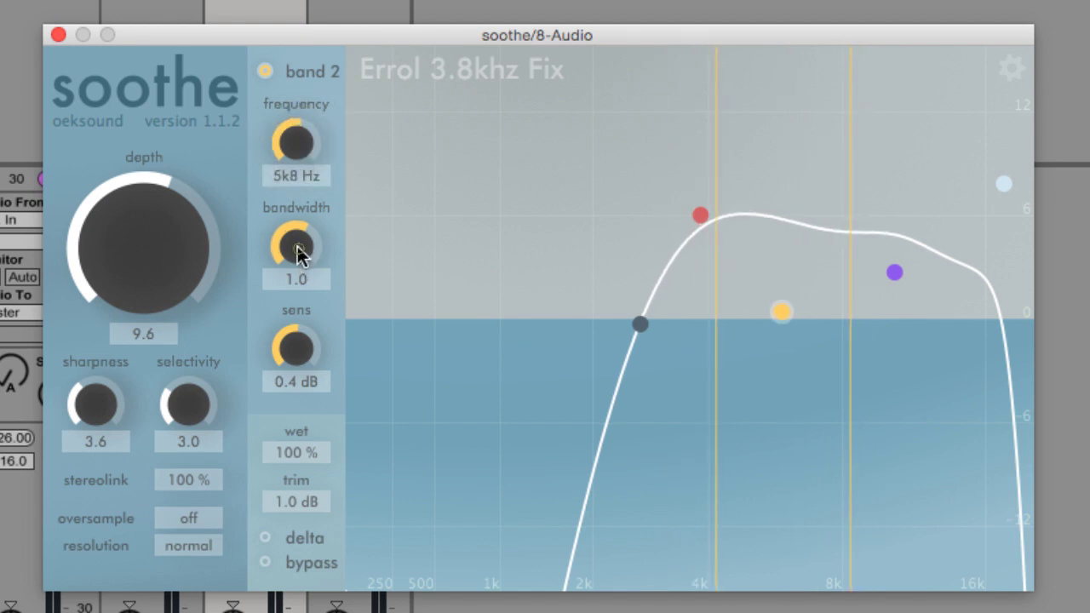
{"action": "left_click_drag", "start_coordinate": [298, 246], "coordinate": [318, 173]}
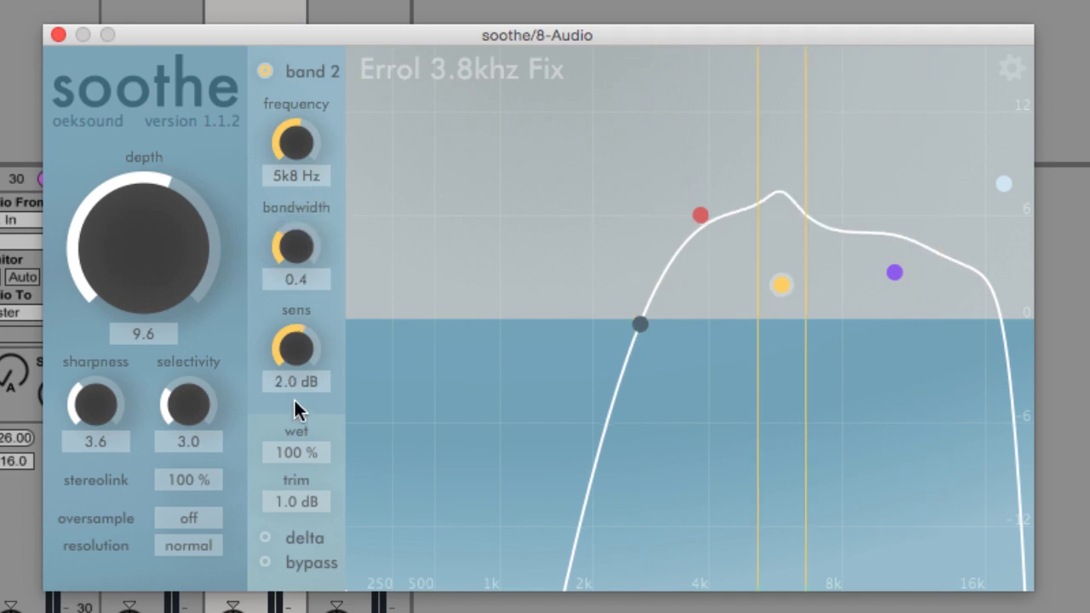
Set sharpness to 4.0 and selectivity to 3.4.
{"action": "left_click", "coordinate": [104, 396]}
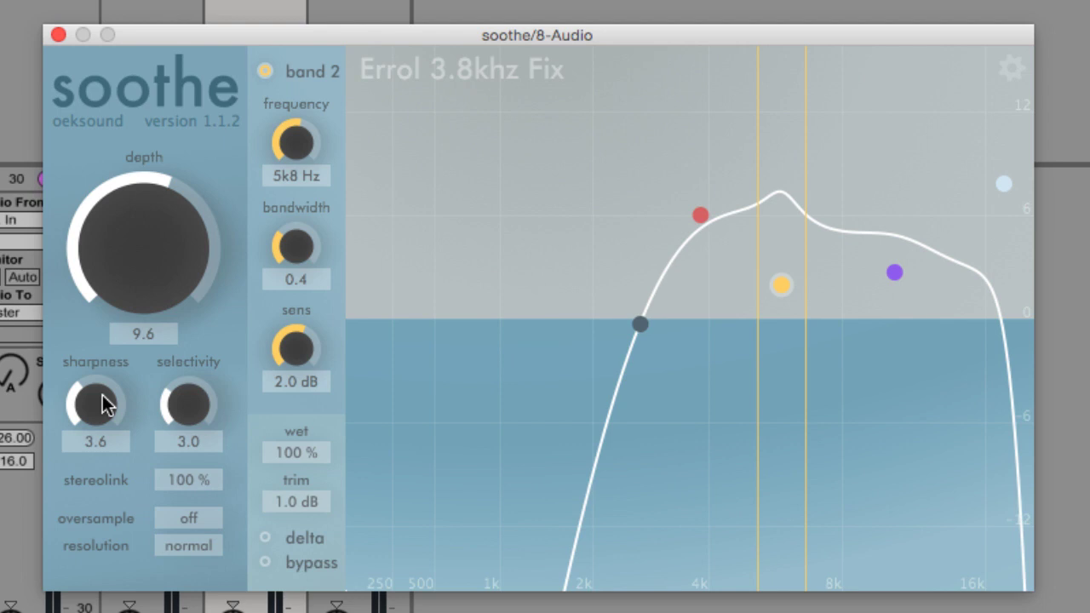
{"action": "left_click_drag", "start_coordinate": [102, 405], "coordinate": [80, 383]}
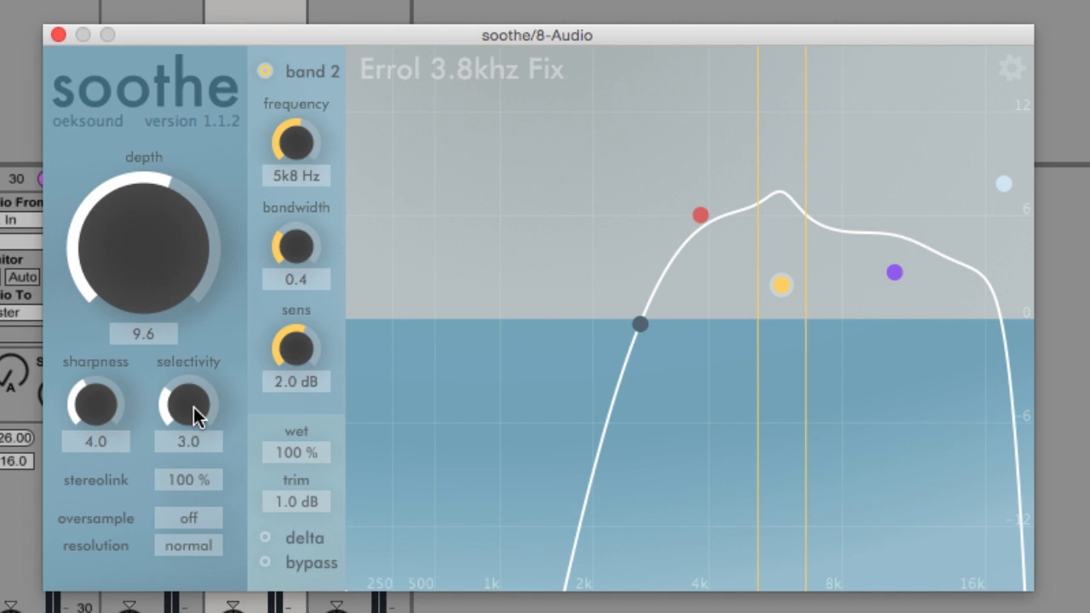
{"action": "left_click_drag", "start_coordinate": [193, 407], "coordinate": [182, 452]}
{"action": "left_click_drag", "start_coordinate": [188, 407], "coordinate": [214, 467]}
{"action": "left_click_drag", "start_coordinate": [195, 412], "coordinate": [184, 319]}
{"action": "left_click_drag", "start_coordinate": [311, 462], "coordinate": [311, 587]}
{"action": "double_click", "coordinate": [307, 456]}
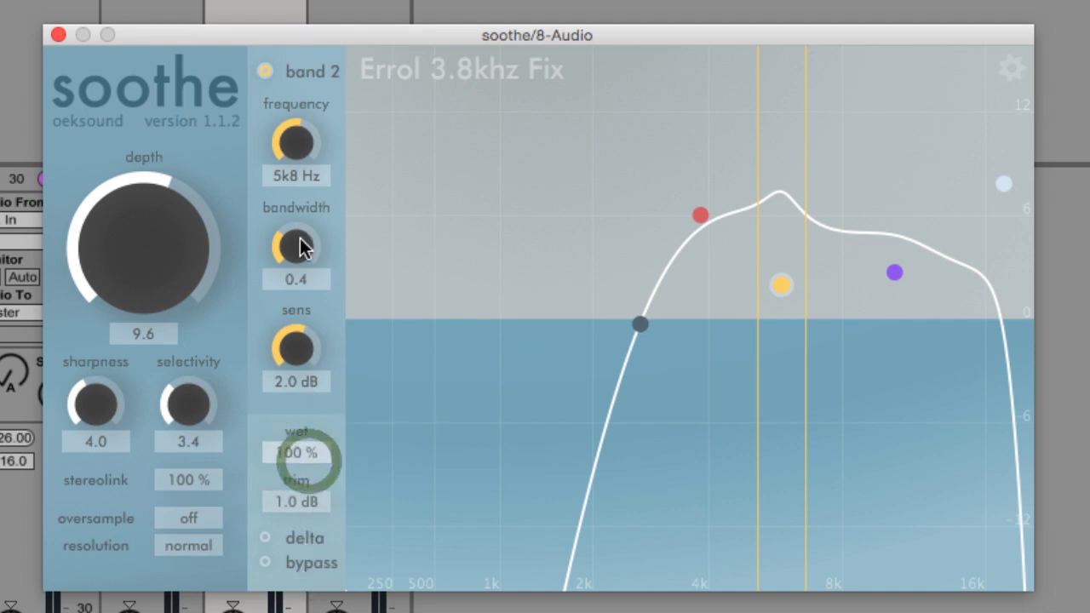
{"action": "left_click_drag", "start_coordinate": [291, 497], "coordinate": [319, 498]}
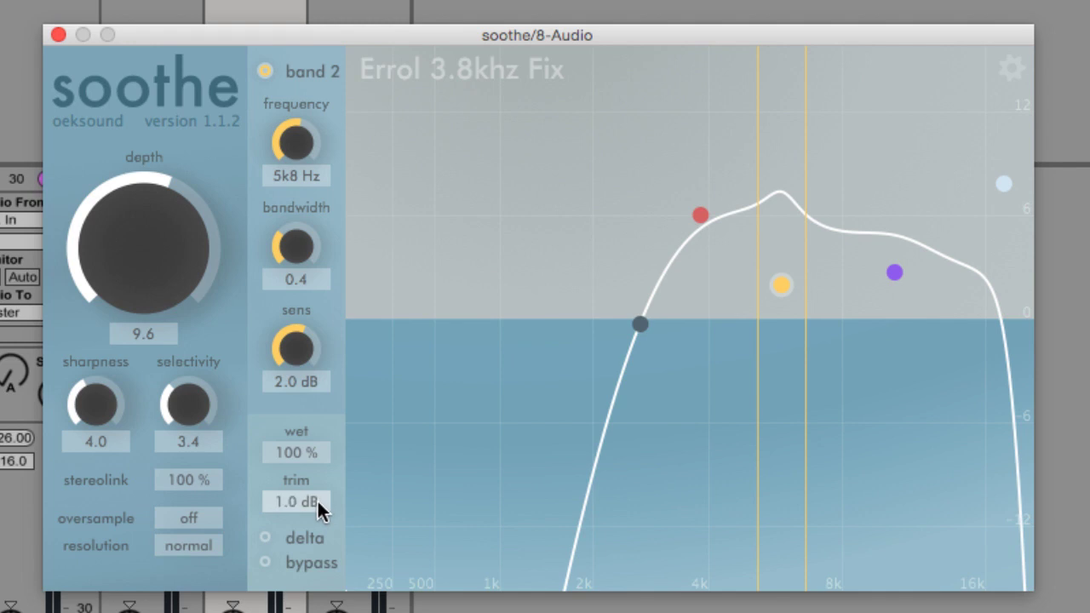
{"action": "left_click_drag", "start_coordinate": [317, 498], "coordinate": [317, 498]}
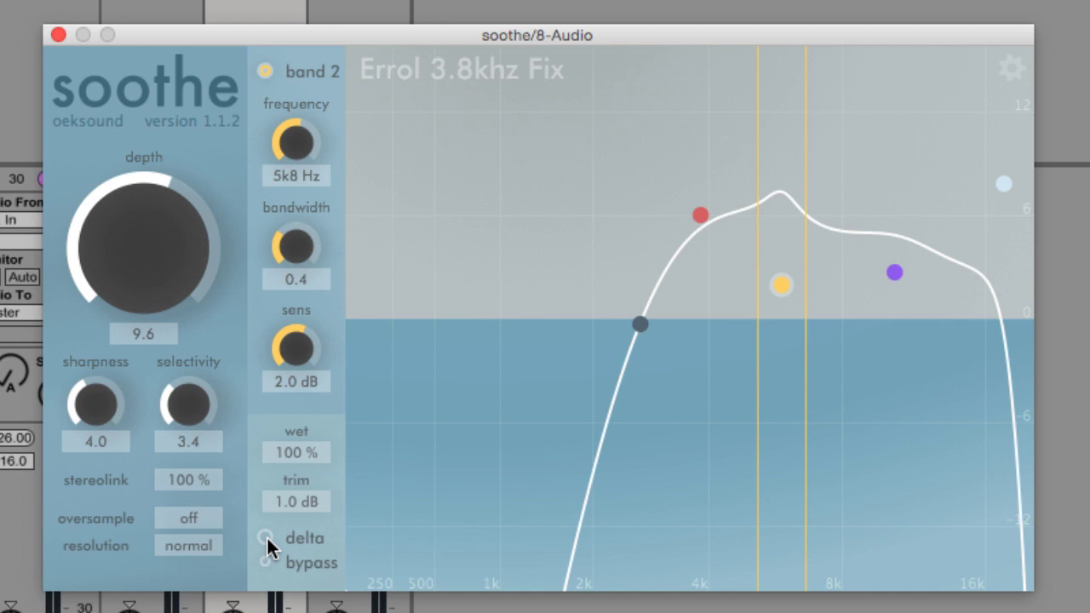
{"action": "left_click", "coordinate": [266, 538]}
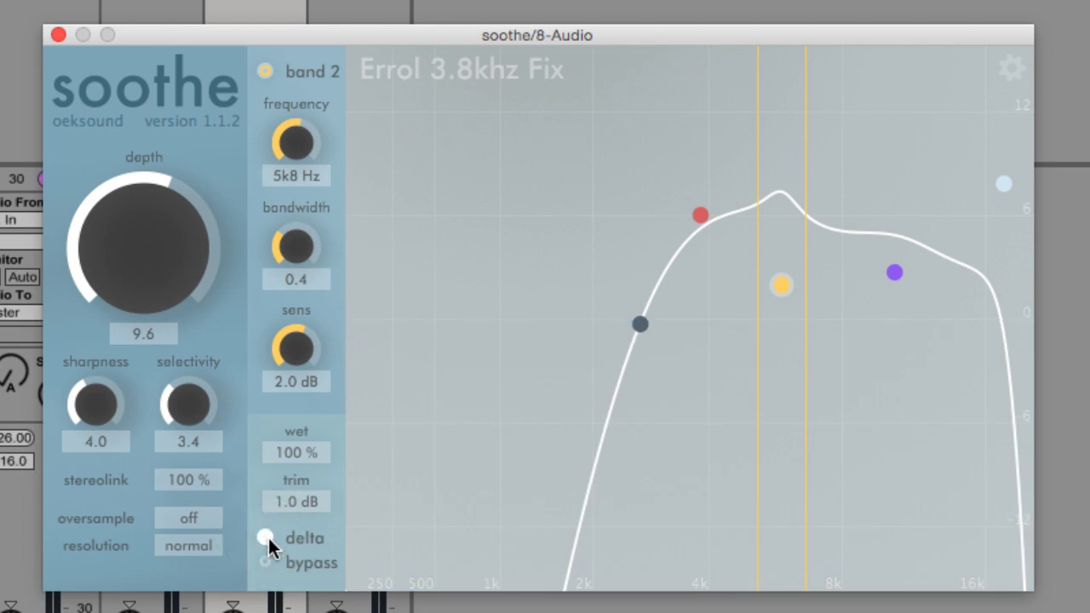
{"action": "left_click", "coordinate": [267, 539]}
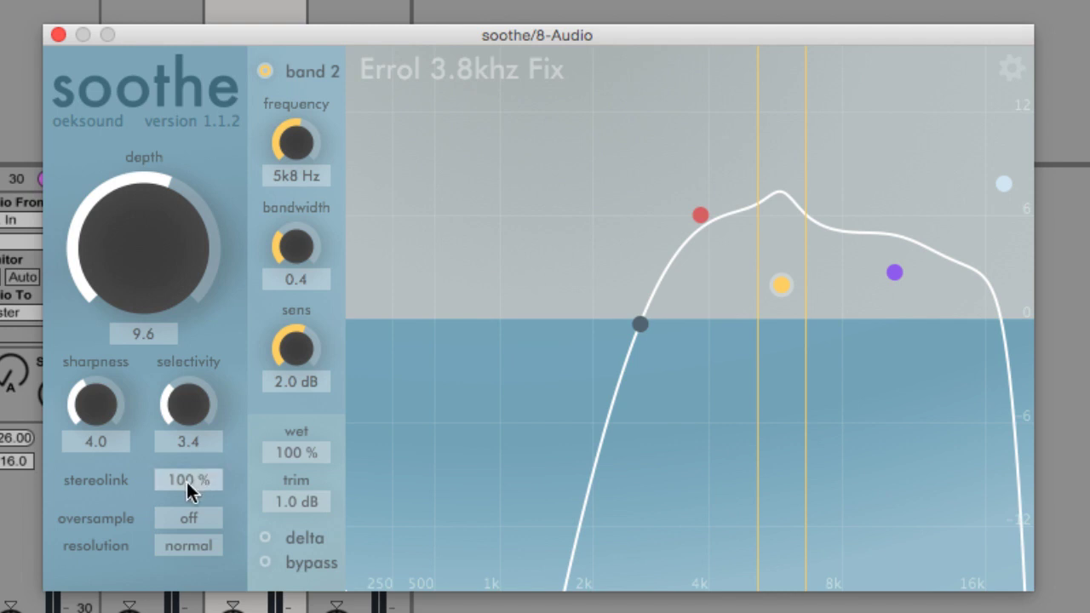
Pull stereolink down toward 0% and bring it back up to 100%.
{"action": "left_click_drag", "start_coordinate": [188, 477], "coordinate": [189, 520]}
{"action": "left_click_drag", "start_coordinate": [202, 479], "coordinate": [220, 120]}
Try oversampling at 2x and 4x, then set it back to off.
{"action": "left_click", "coordinate": [201, 520]}
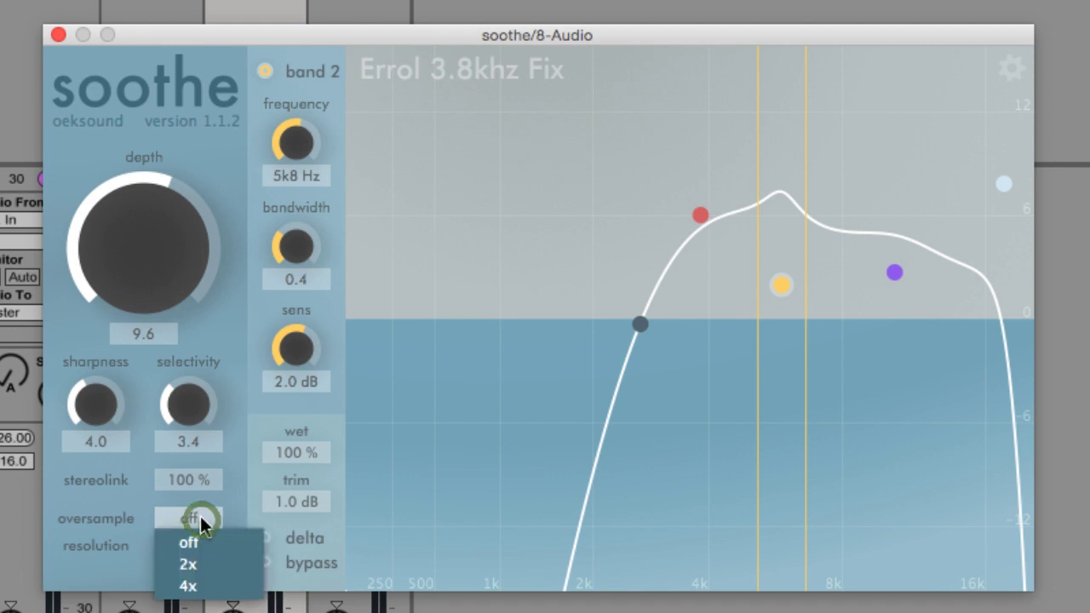
{"action": "left_click", "coordinate": [207, 567]}
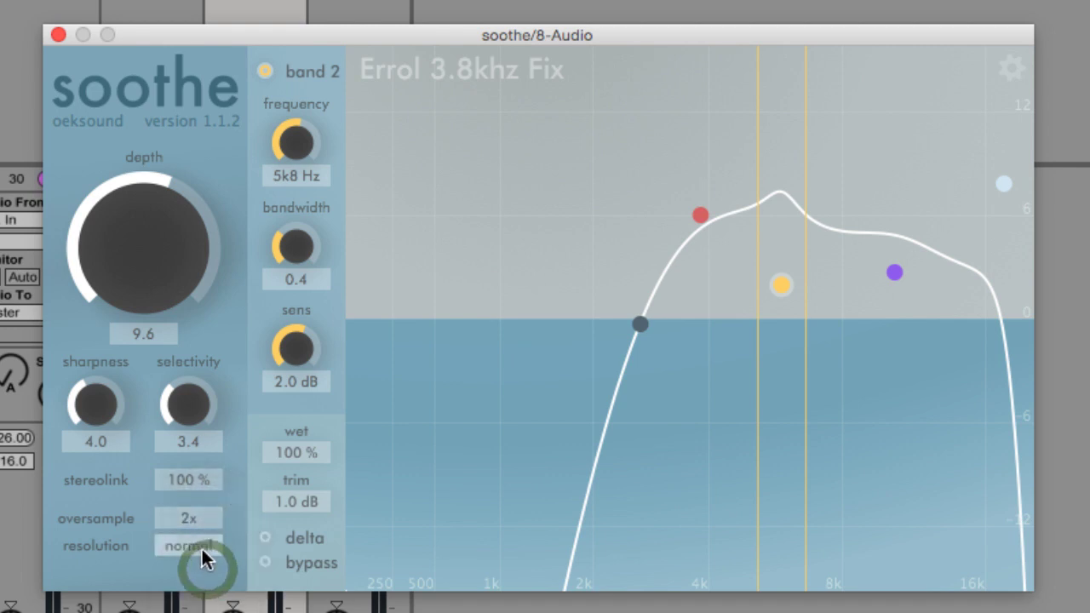
{"action": "left_click", "coordinate": [197, 519]}
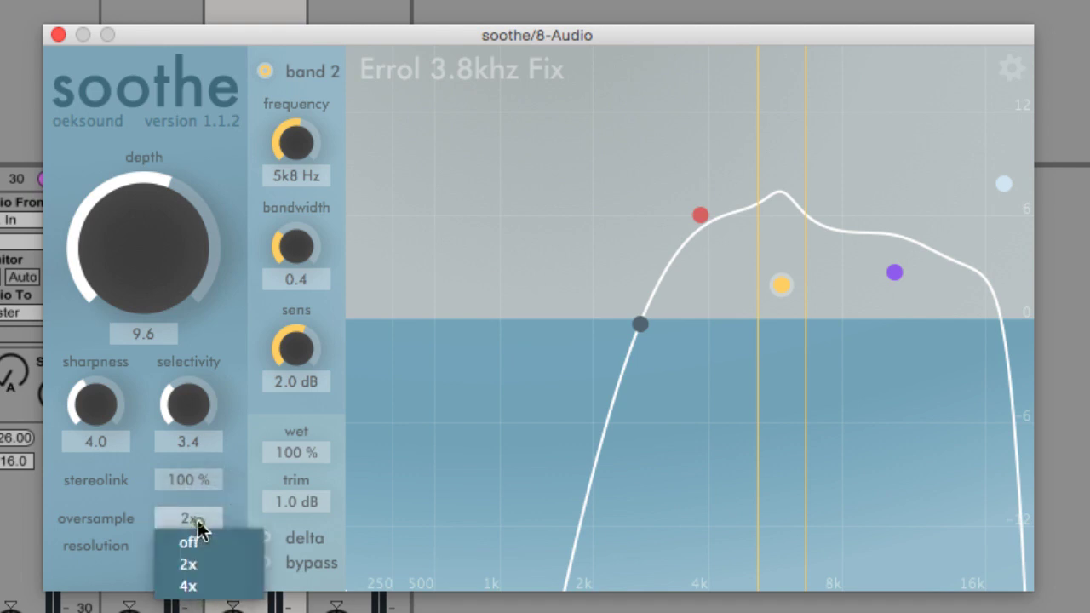
{"action": "left_click", "coordinate": [213, 588]}
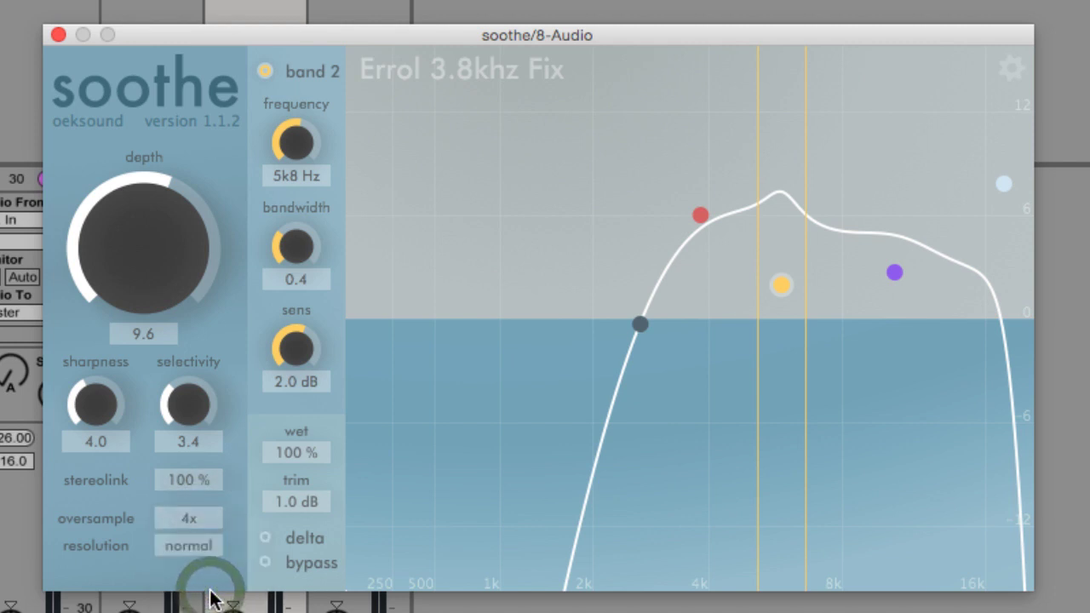
{"action": "left_click", "coordinate": [197, 520]}
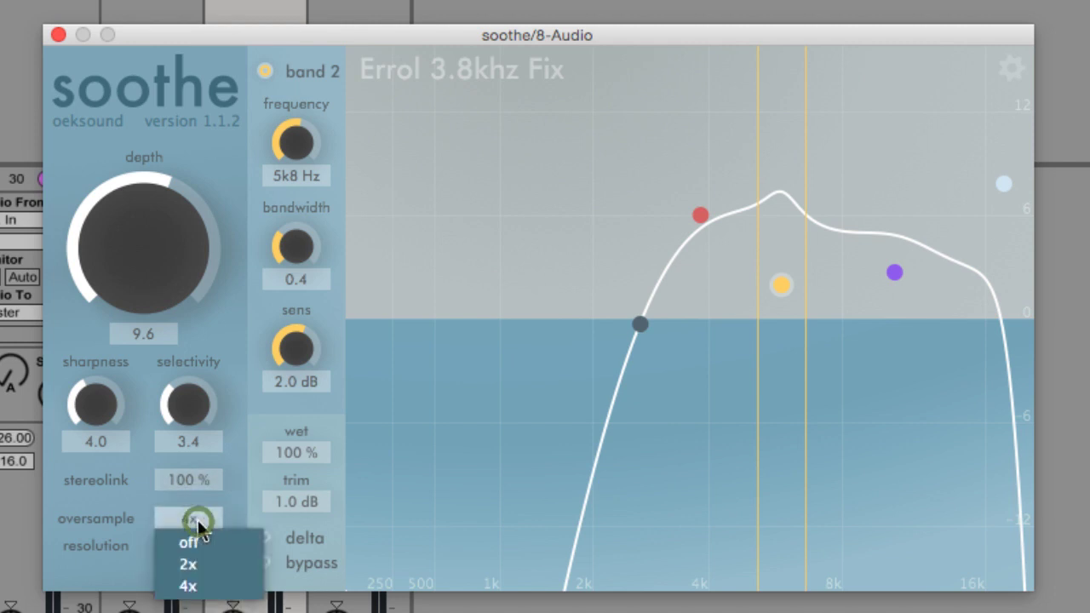
{"action": "left_click", "coordinate": [200, 539]}
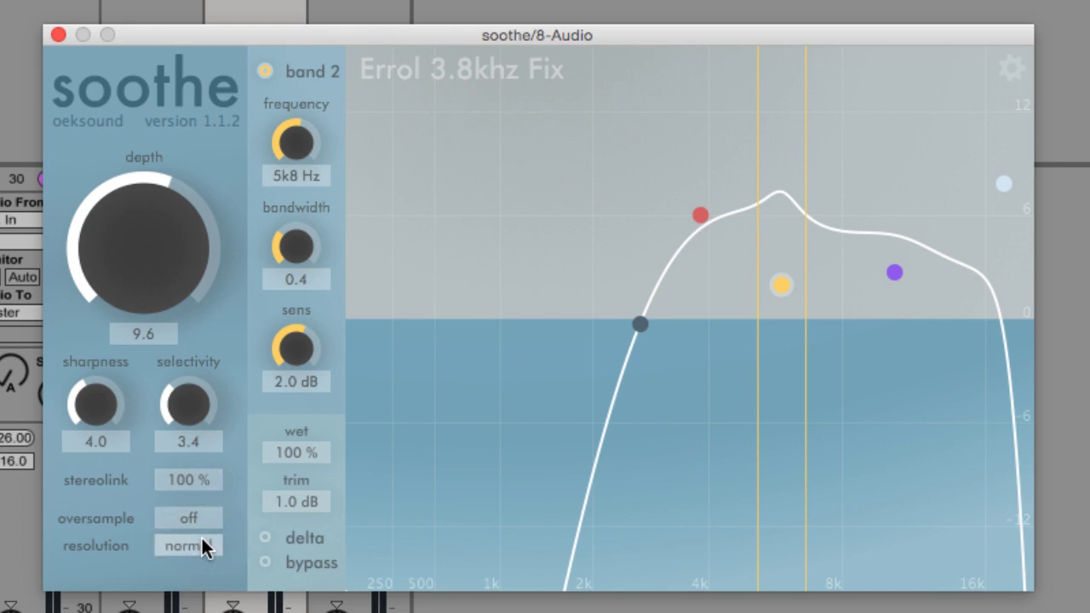
Try resolution high and ultra, then return it to normal.
{"action": "left_click", "coordinate": [195, 538]}
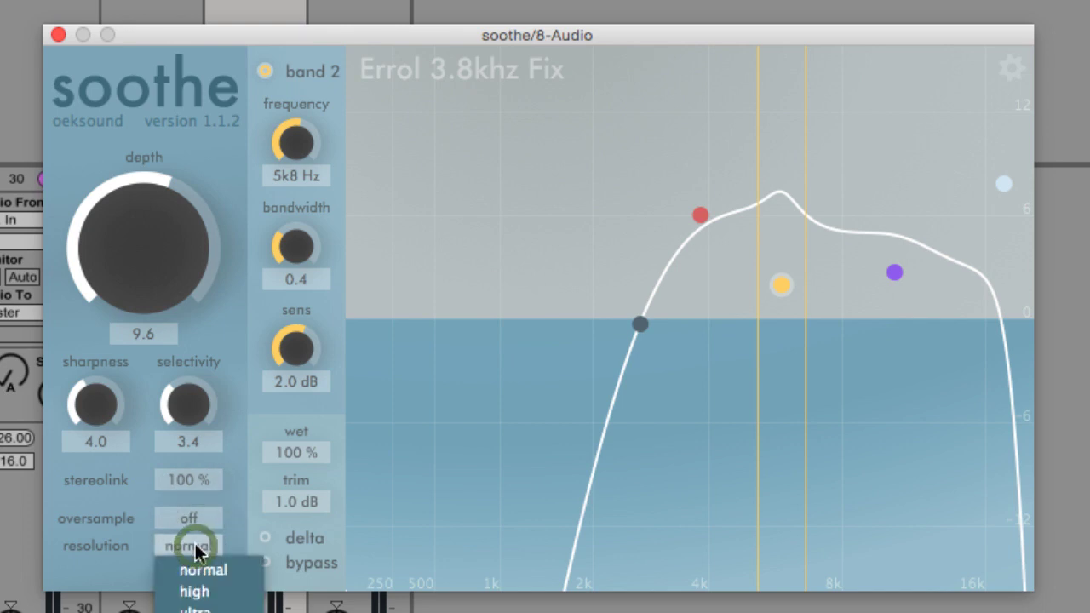
{"action": "left_click", "coordinate": [203, 589]}
{"action": "left_click", "coordinate": [204, 569]}
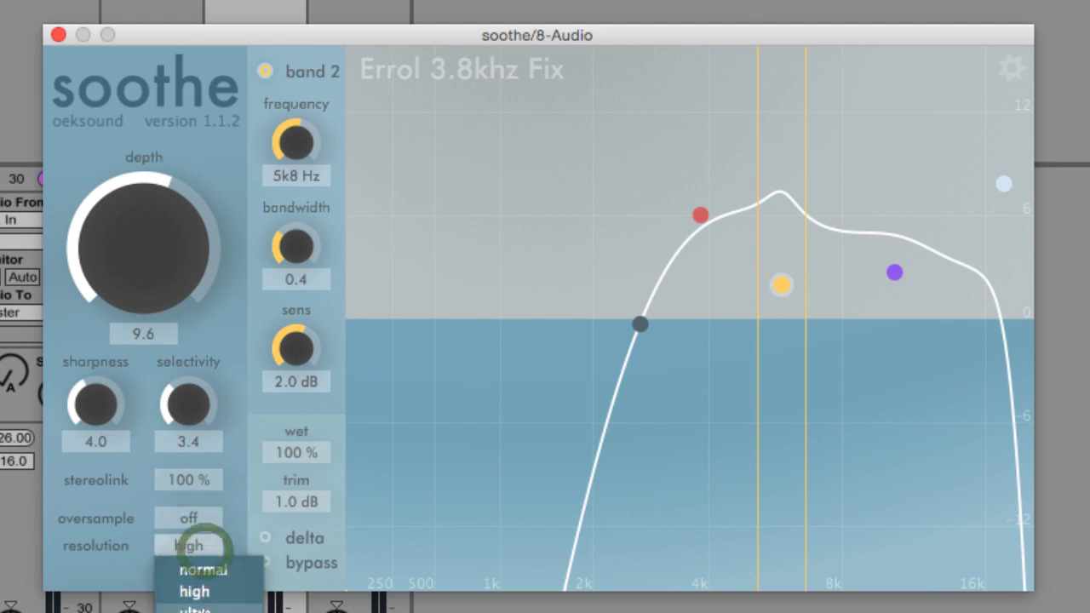
{"action": "left_click", "coordinate": [206, 541]}
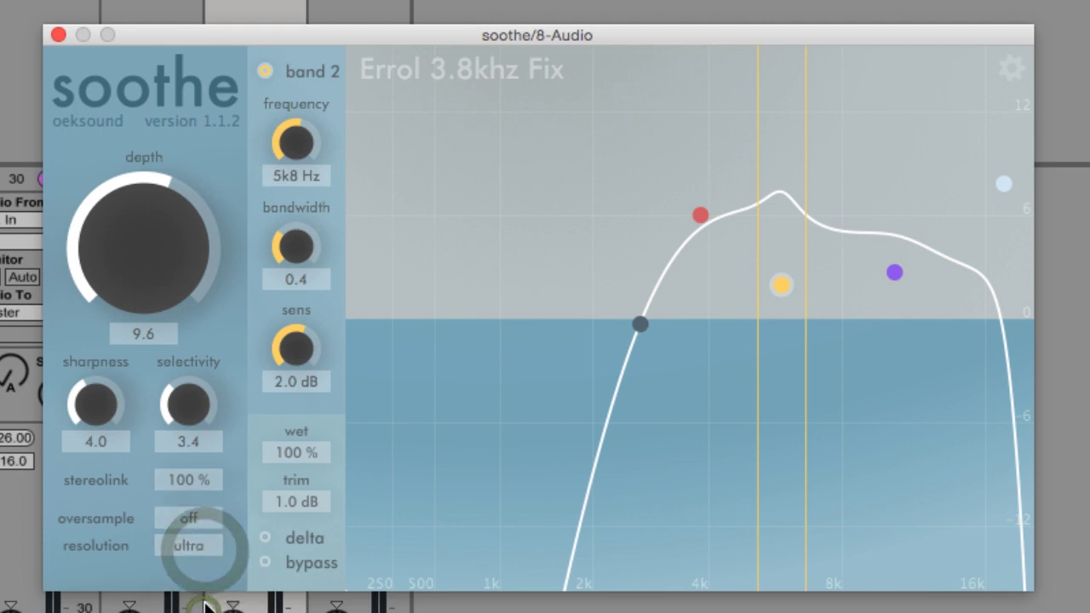
{"action": "left_click", "coordinate": [202, 545]}
{"action": "left_click", "coordinate": [210, 561]}
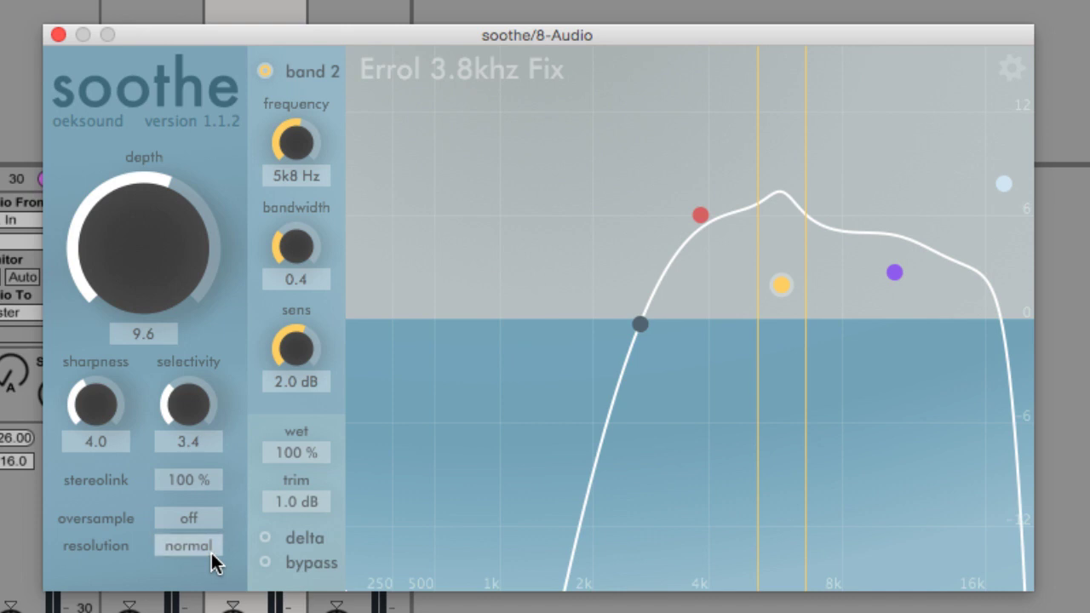
Disable band 2, bypass processing, and select band 1 (3k8 Hz, bandwidth 2.0, sens 6.0 dB).
{"action": "double_click", "coordinate": [778, 286]}
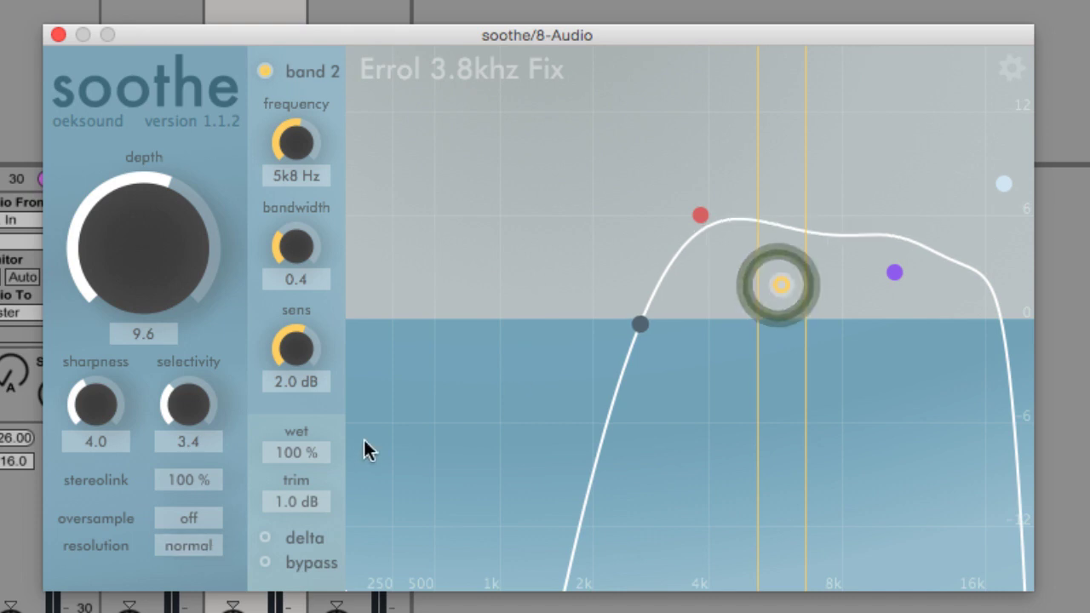
{"action": "left_click", "coordinate": [265, 563]}
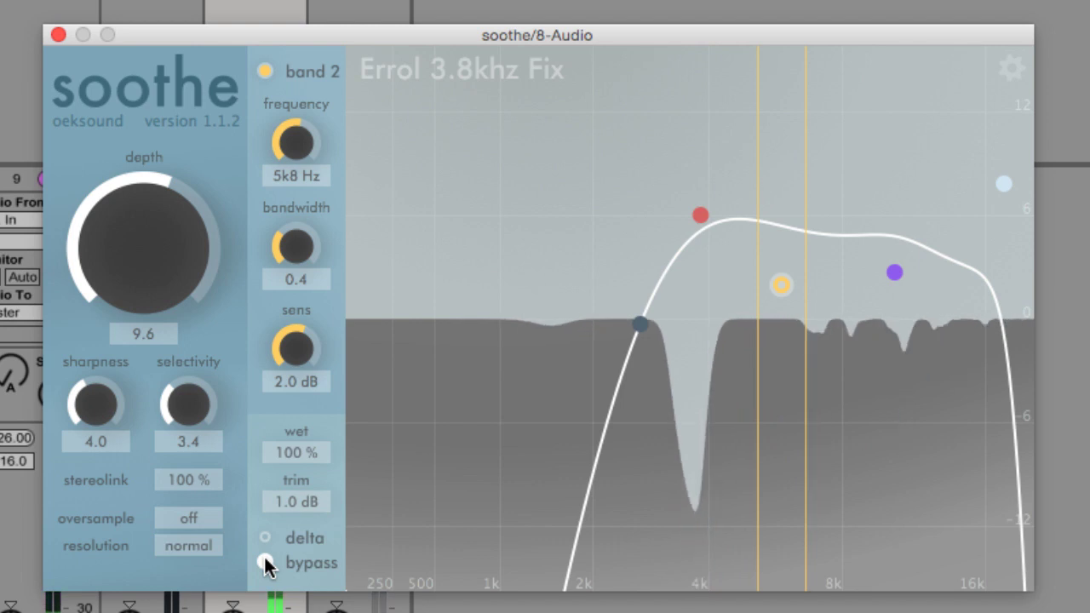
{"action": "left_click", "coordinate": [703, 217]}
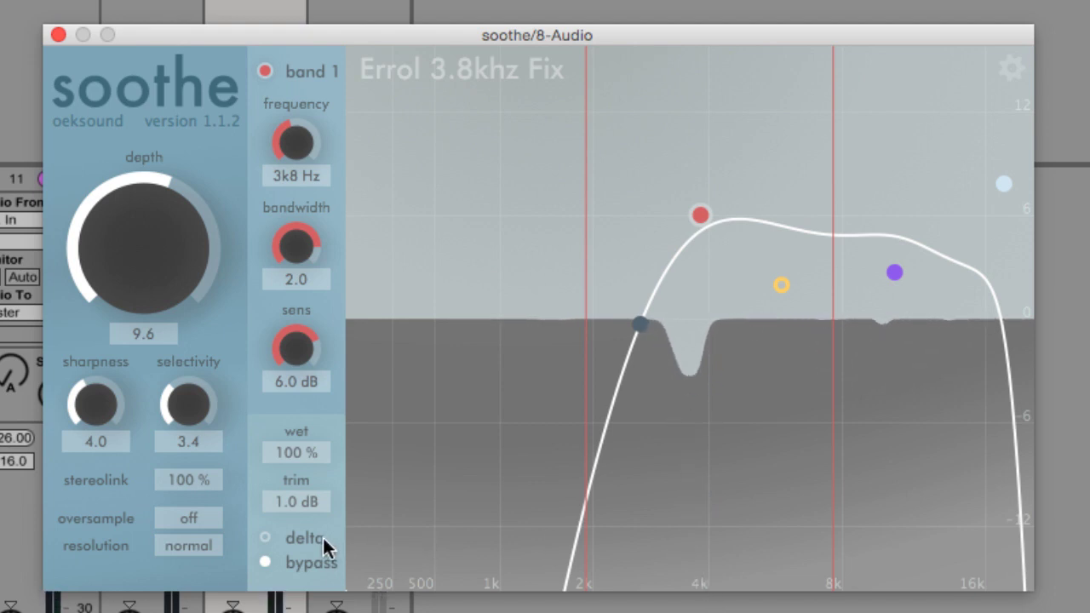
Re-enable processing and raise depth from 9.6 to 14.4.
{"action": "left_click", "coordinate": [266, 562]}
{"action": "left_click", "coordinate": [267, 562]}
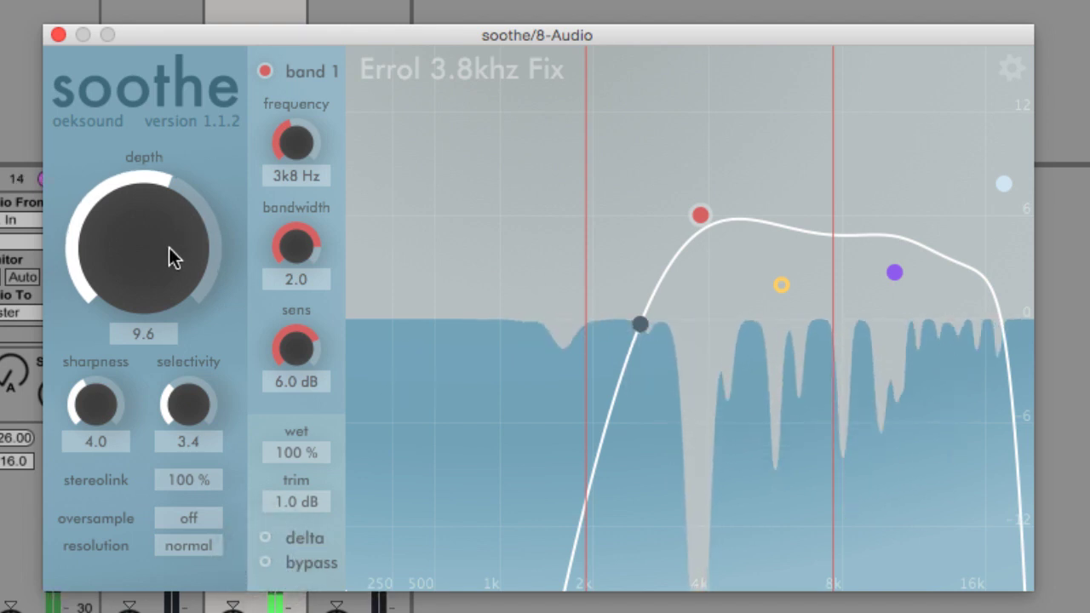
{"action": "left_click_drag", "start_coordinate": [159, 258], "coordinate": [159, 248]}
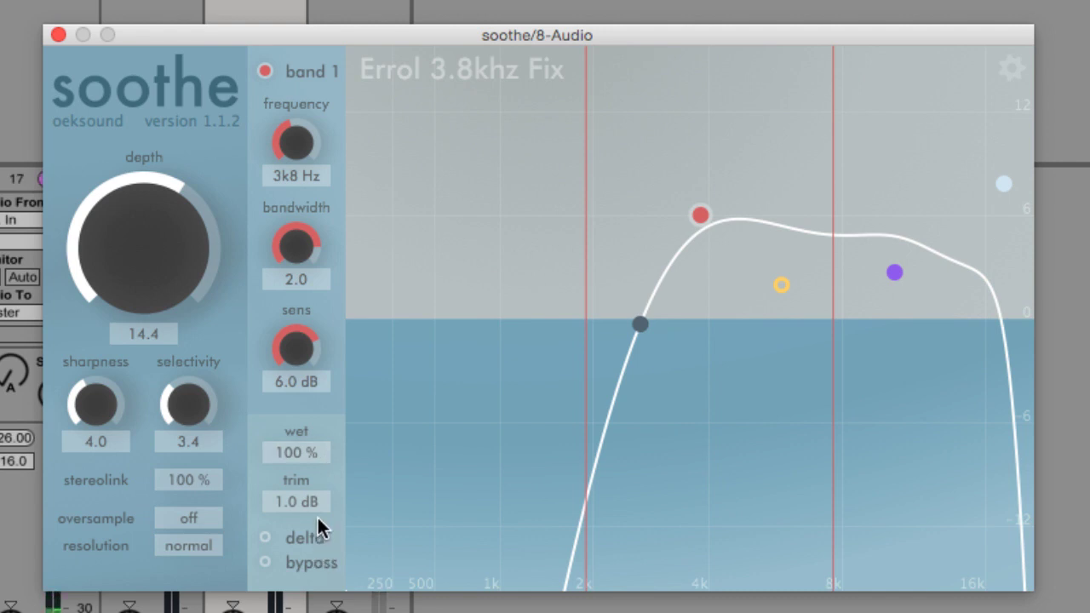
{"action": "left_click", "coordinate": [189, 482]}
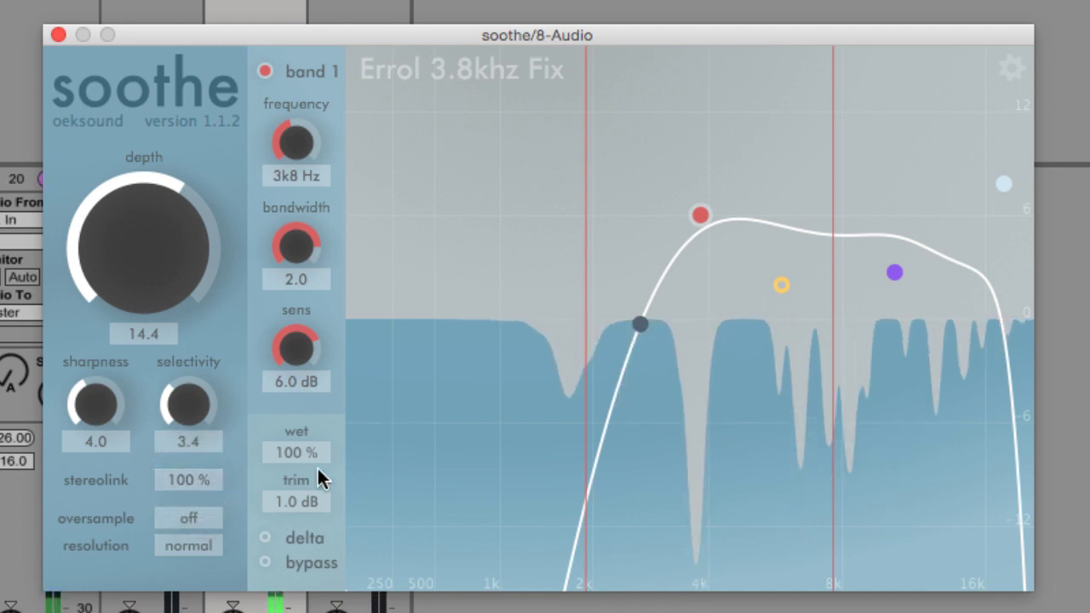
Monitoring delta, tune band 1 to bandwidth 2.1 and sens 7.0 dB.
{"action": "left_click", "coordinate": [266, 537]}
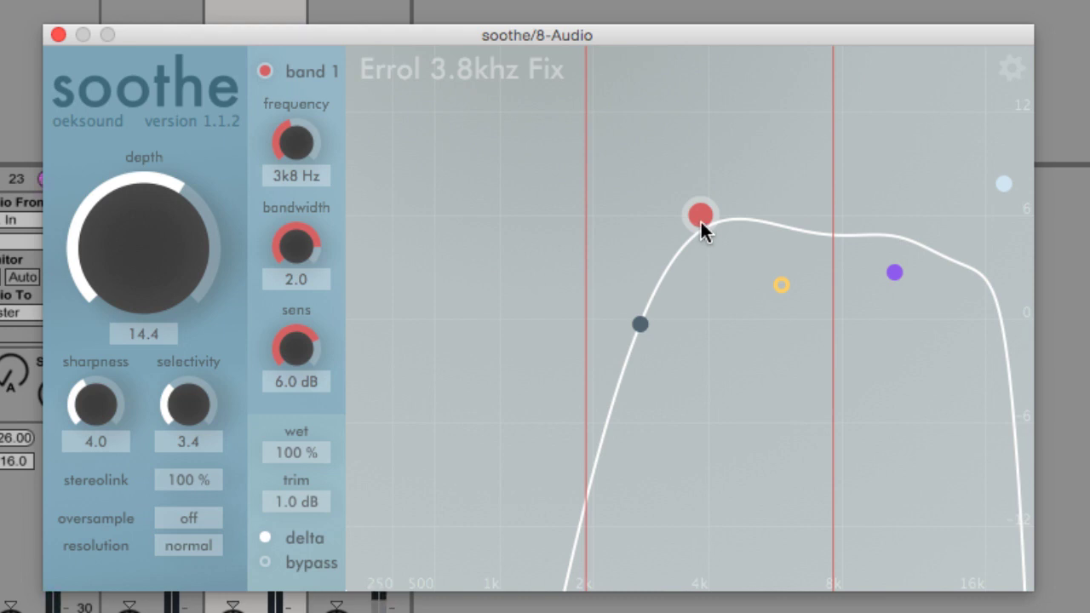
{"action": "left_click", "coordinate": [265, 538]}
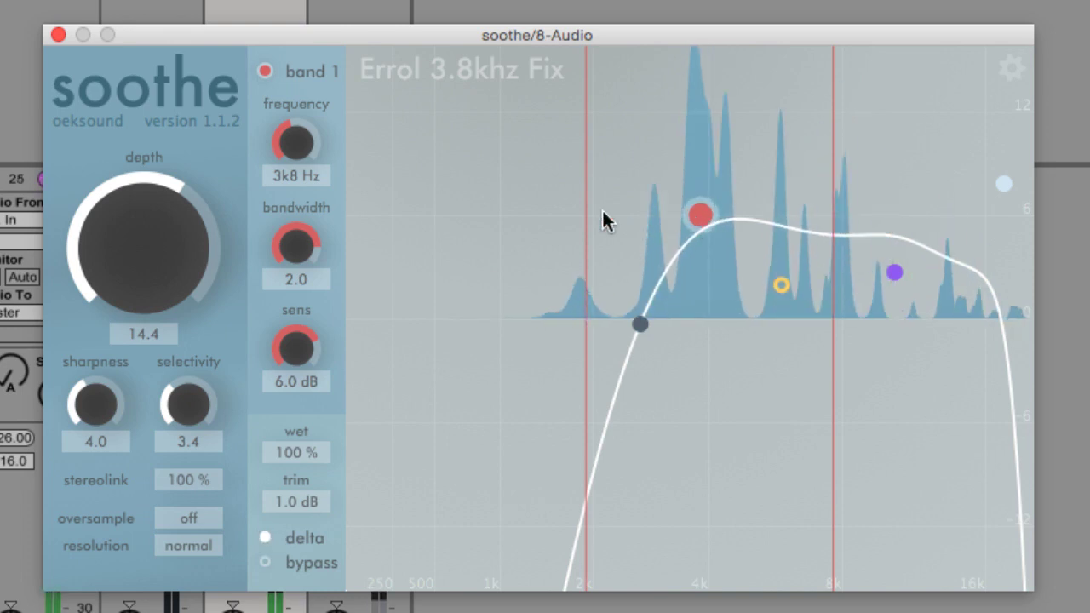
{"action": "left_click_drag", "start_coordinate": [289, 242], "coordinate": [278, 295]}
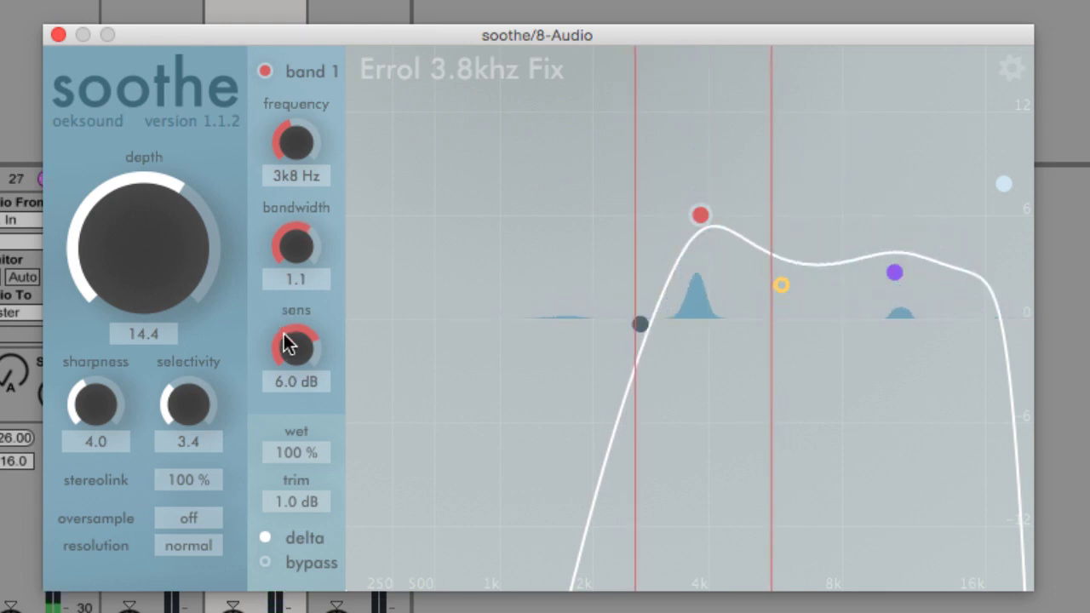
{"action": "left_click_drag", "start_coordinate": [290, 349], "coordinate": [288, 351]}
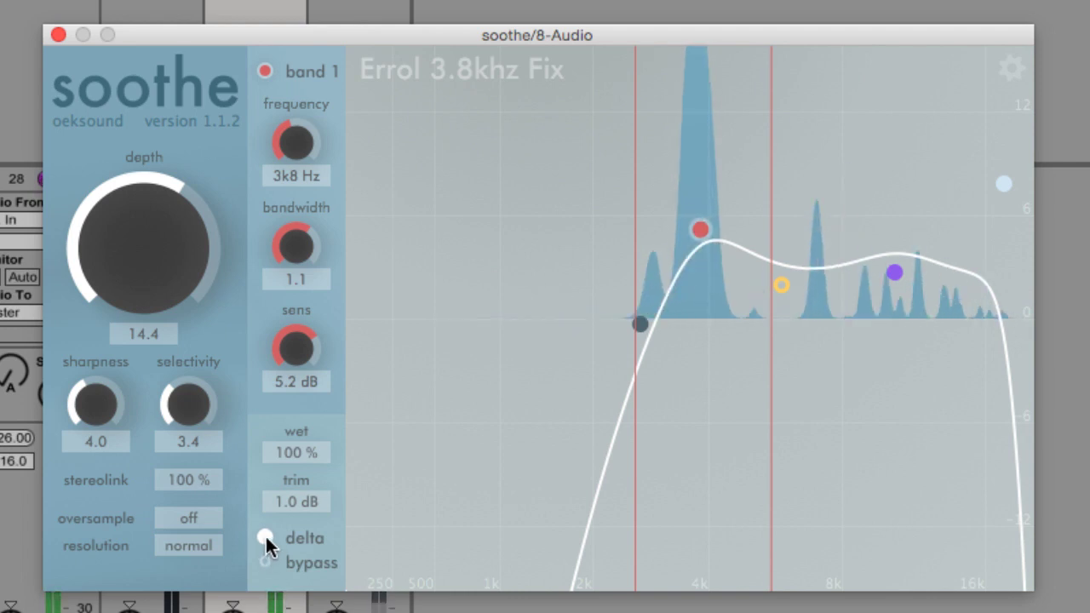
{"action": "left_click_drag", "start_coordinate": [295, 341], "coordinate": [297, 321]}
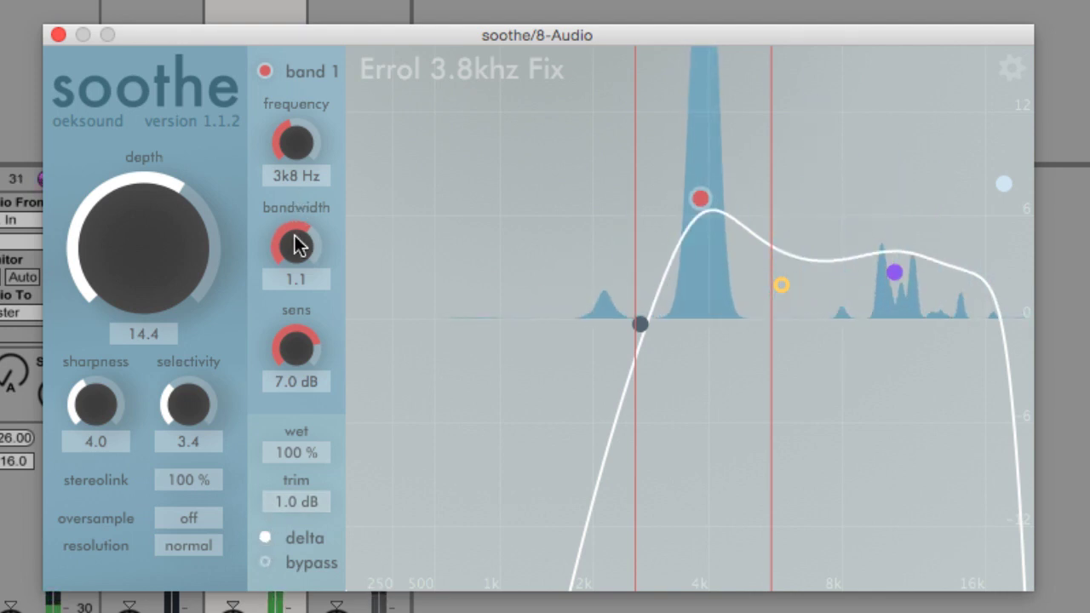
{"action": "left_click_drag", "start_coordinate": [292, 244], "coordinate": [301, 177]}
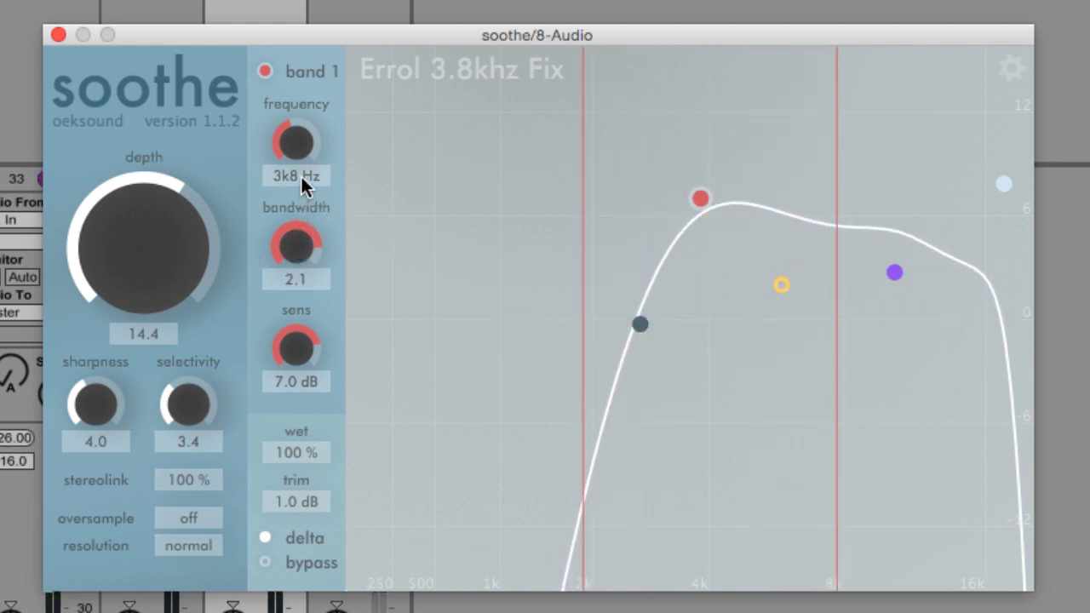
Turn delta off, A/B the vocal with bypass, then raise sharpness to 5.0.
{"action": "left_click", "coordinate": [265, 539]}
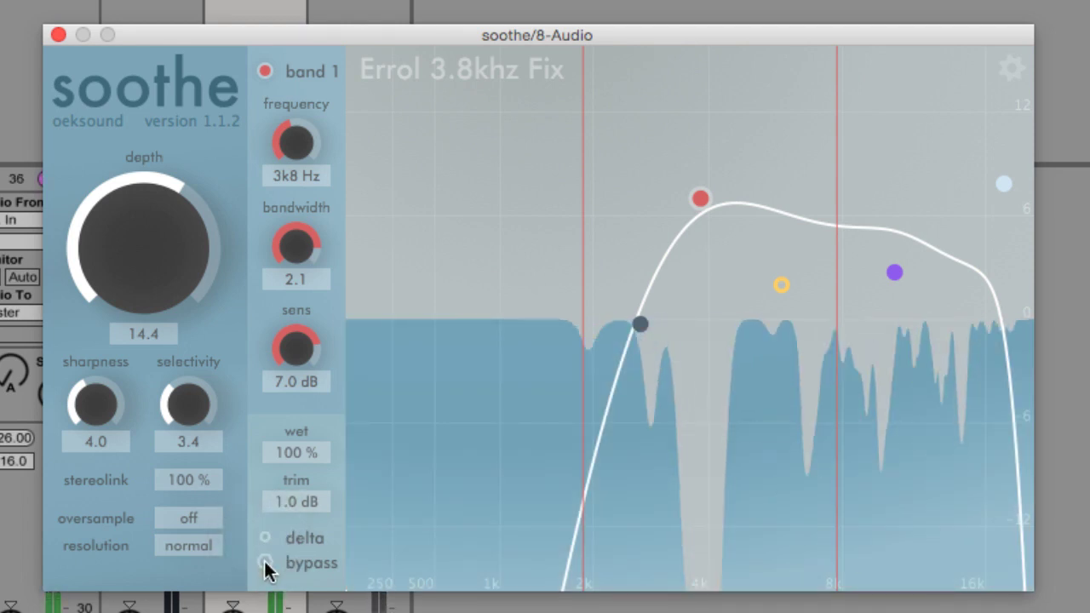
{"action": "left_click", "coordinate": [265, 565]}
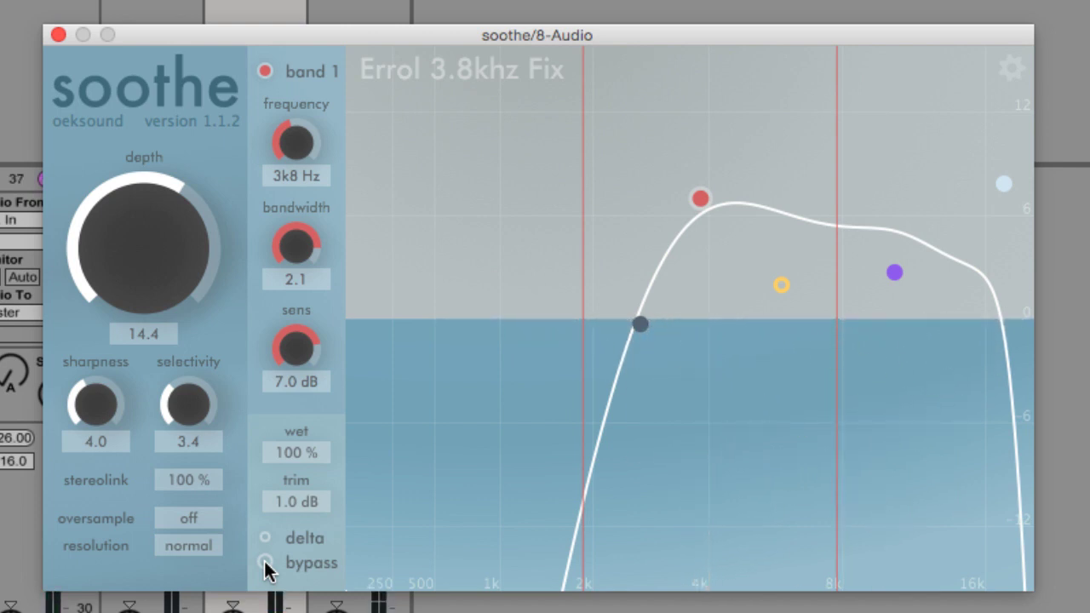
{"action": "left_click", "coordinate": [265, 565]}
{"action": "left_click", "coordinate": [264, 565]}
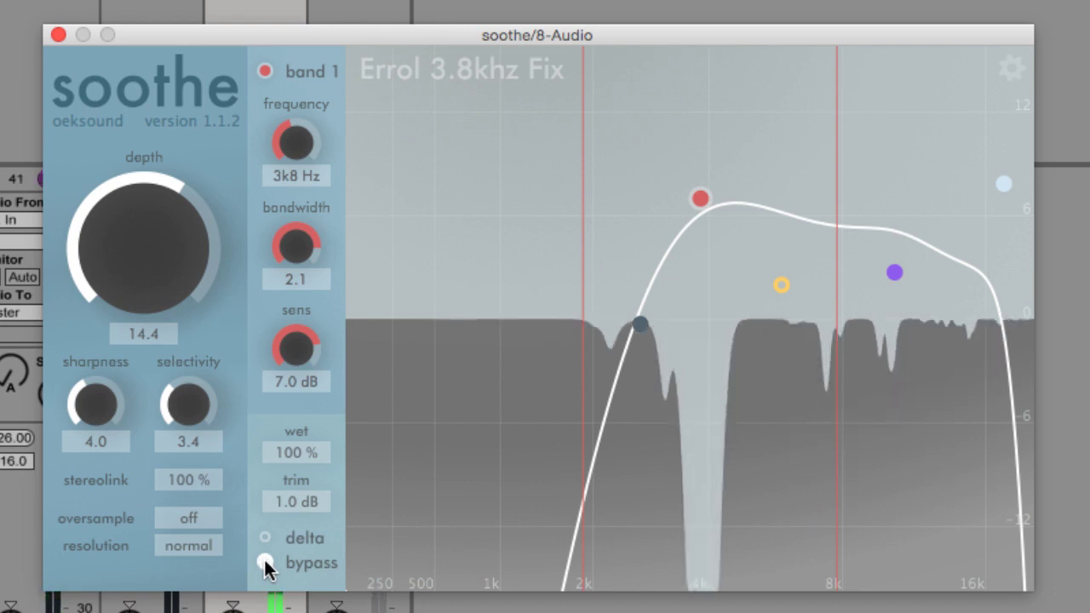
{"action": "left_click", "coordinate": [266, 564]}
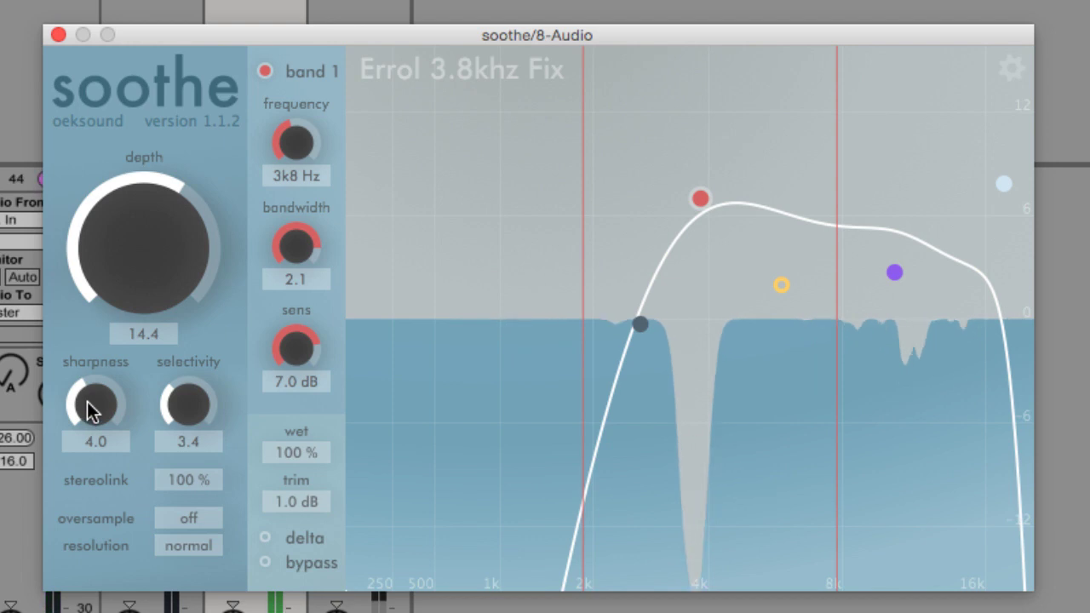
{"action": "left_click_drag", "start_coordinate": [86, 407], "coordinate": [96, 375]}
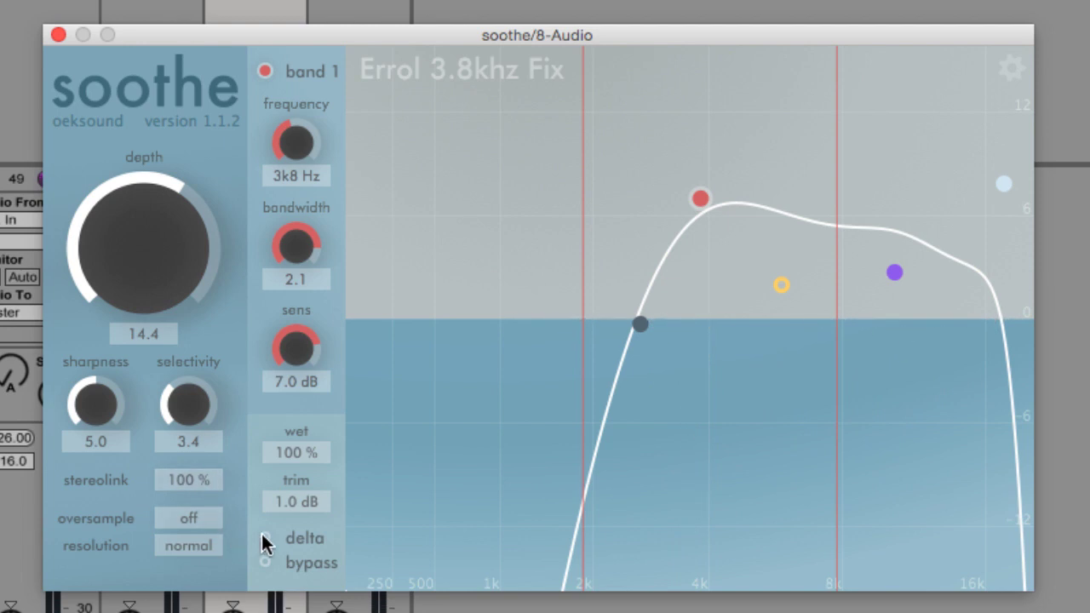
{"action": "left_click", "coordinate": [266, 562]}
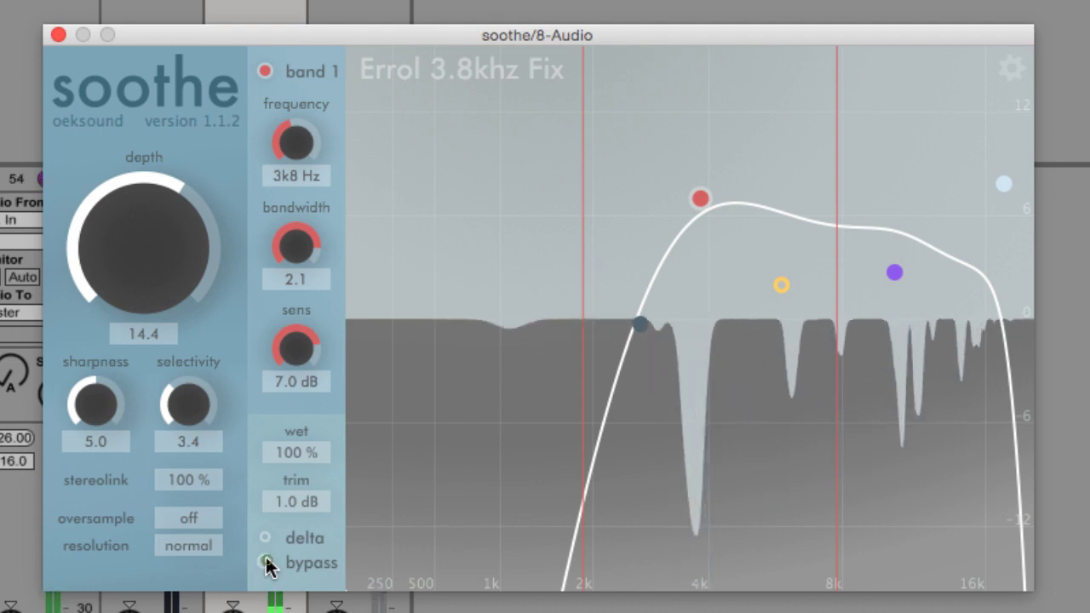
{"action": "left_click", "coordinate": [265, 559]}
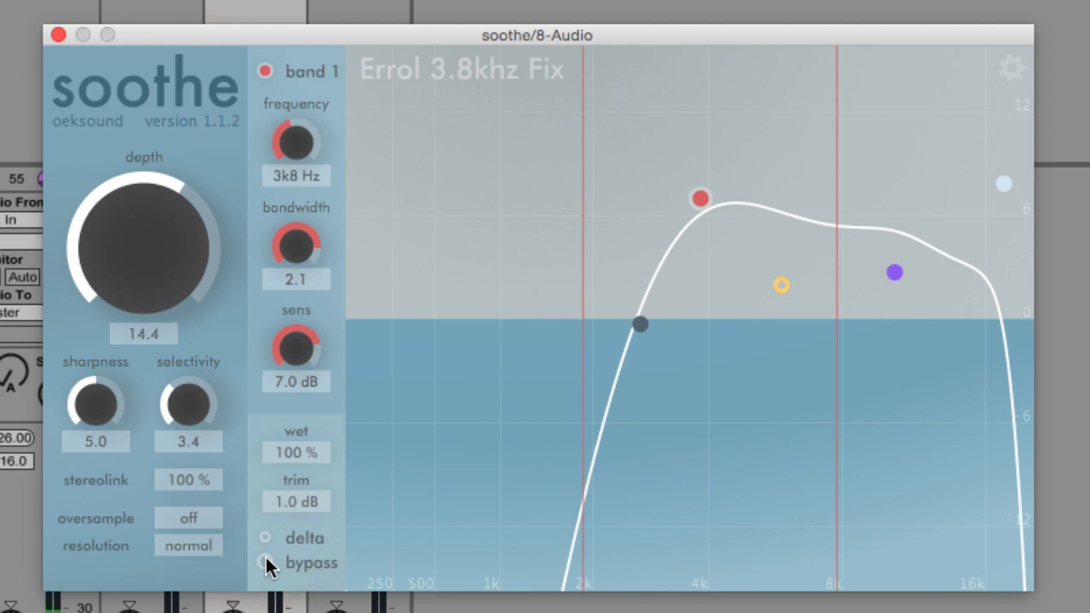